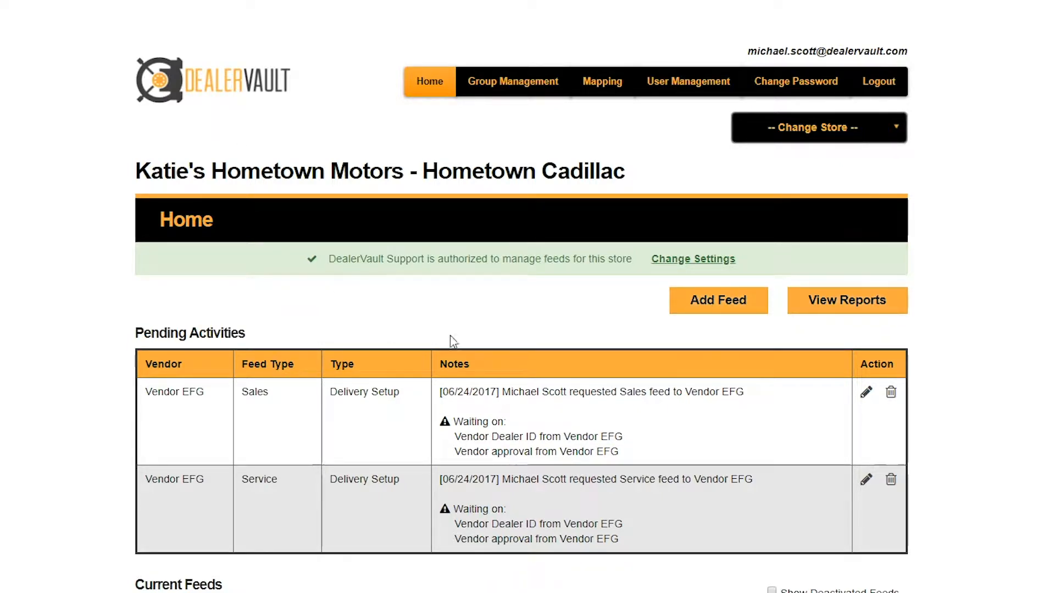
Start a new feed for Hometown Cadillac with Vendor QRS as the vendor
click(720, 318)
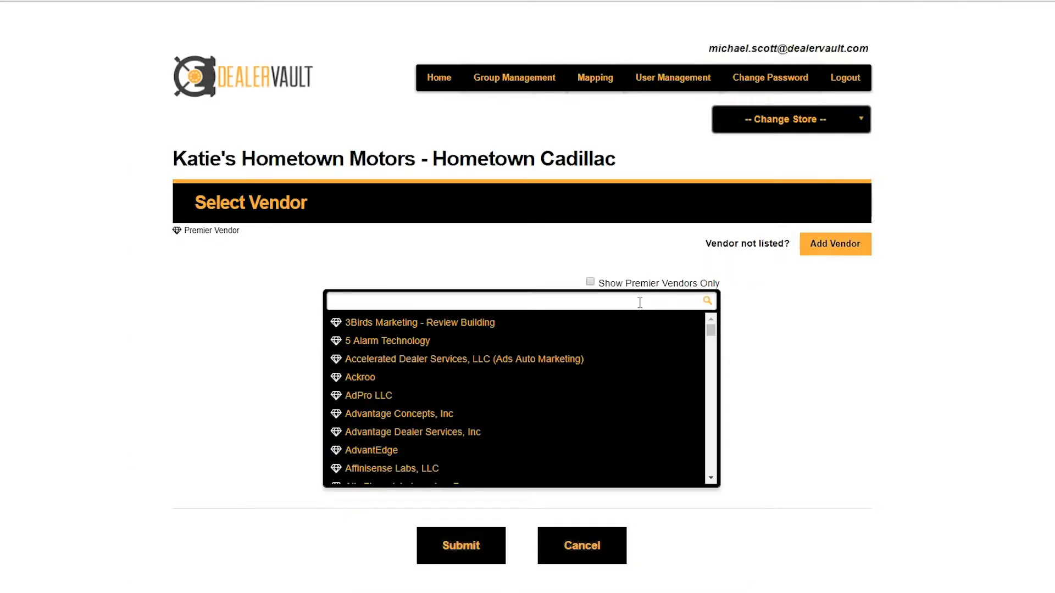
text(Vendor)
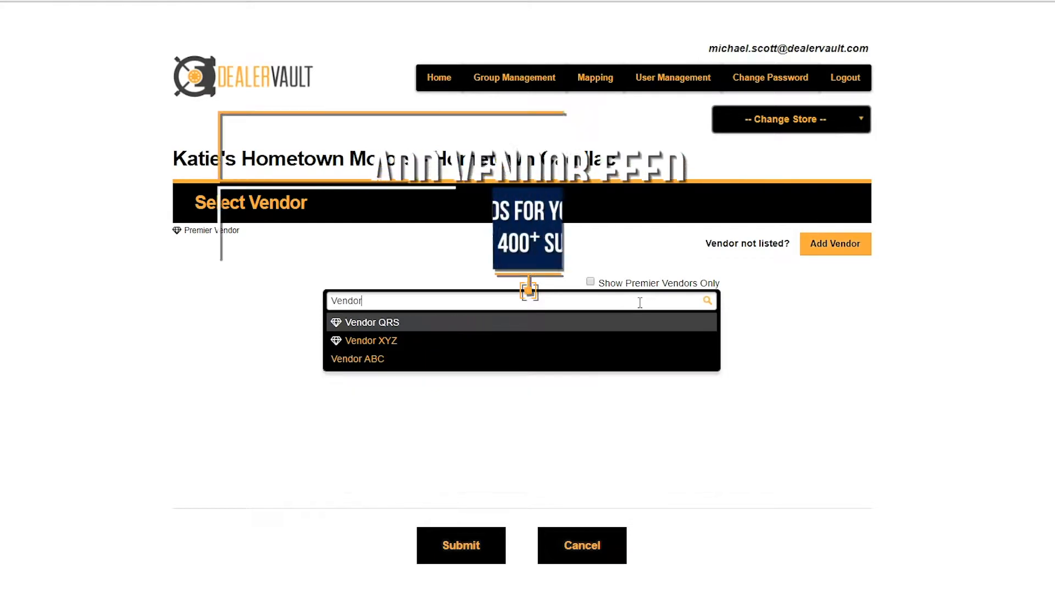
text( QRS)
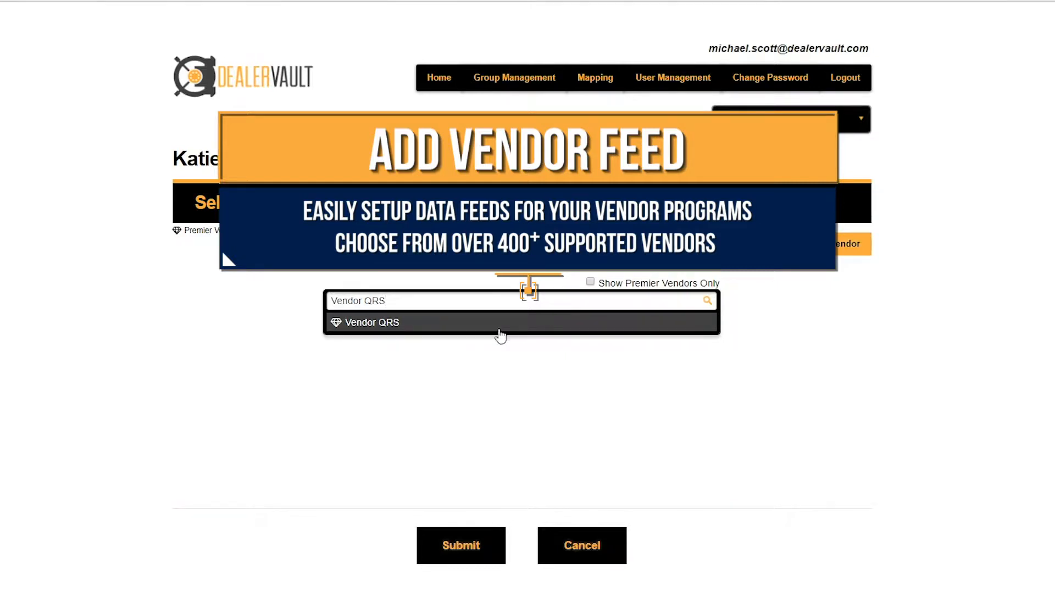
click(411, 329)
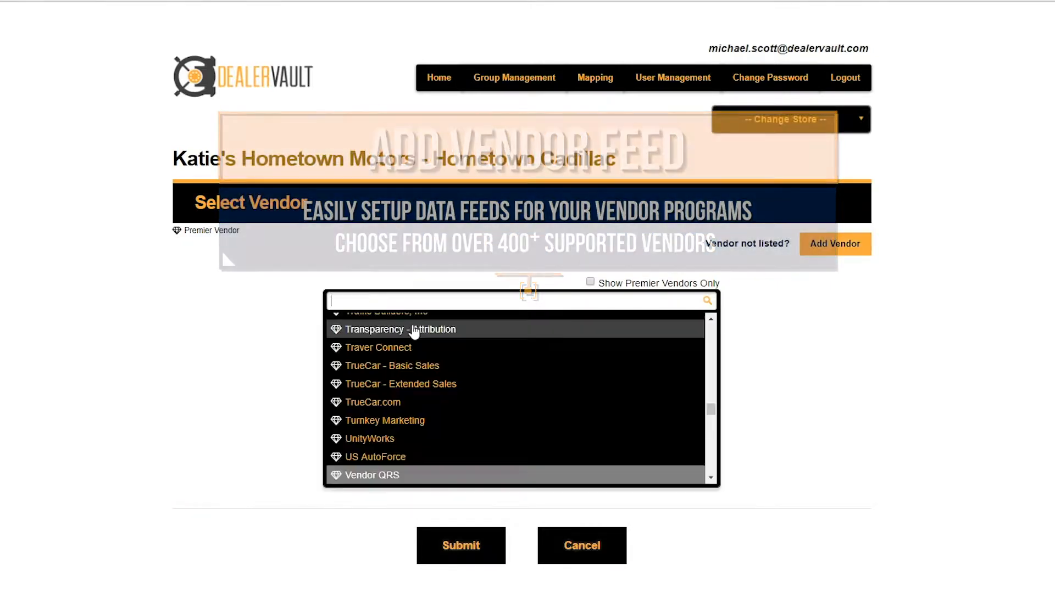
click(464, 558)
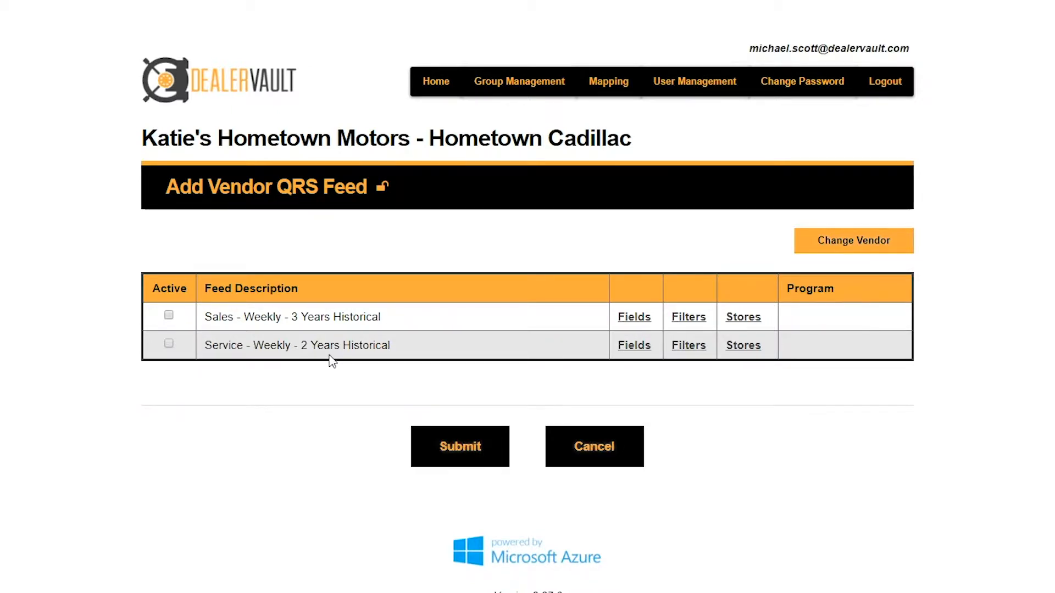
Activate the weekly Sales feed with 3 years historical and the weekly Service feed with 2 years historical
click(168, 315)
click(169, 344)
click(169, 345)
Exclude ServiceAdvisorName from the Repair Order fields of the Vendor QRS Service feed and submit the field selection
click(637, 352)
click(637, 351)
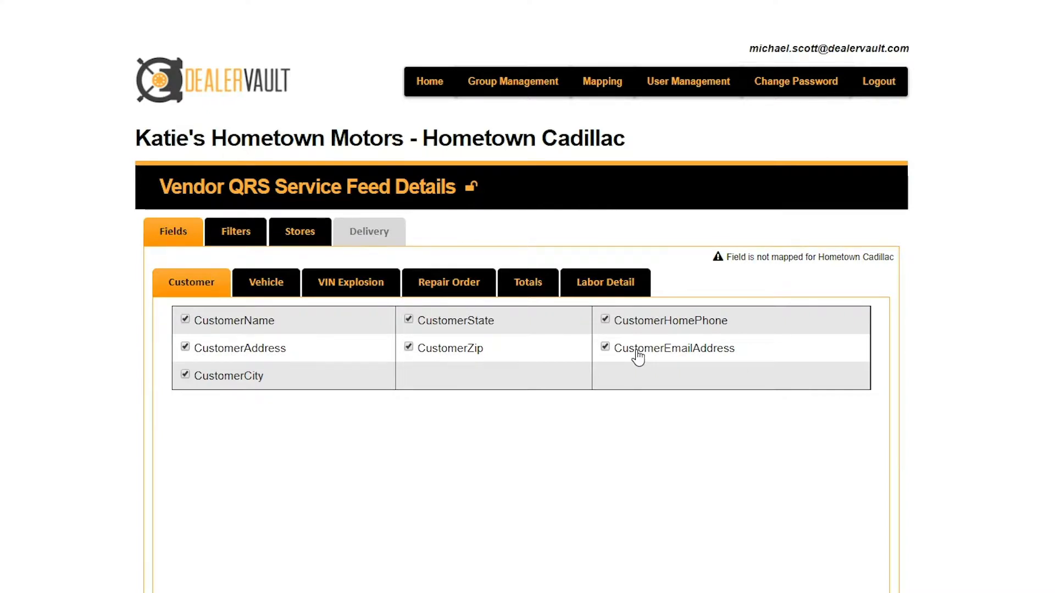
click(288, 289)
click(436, 293)
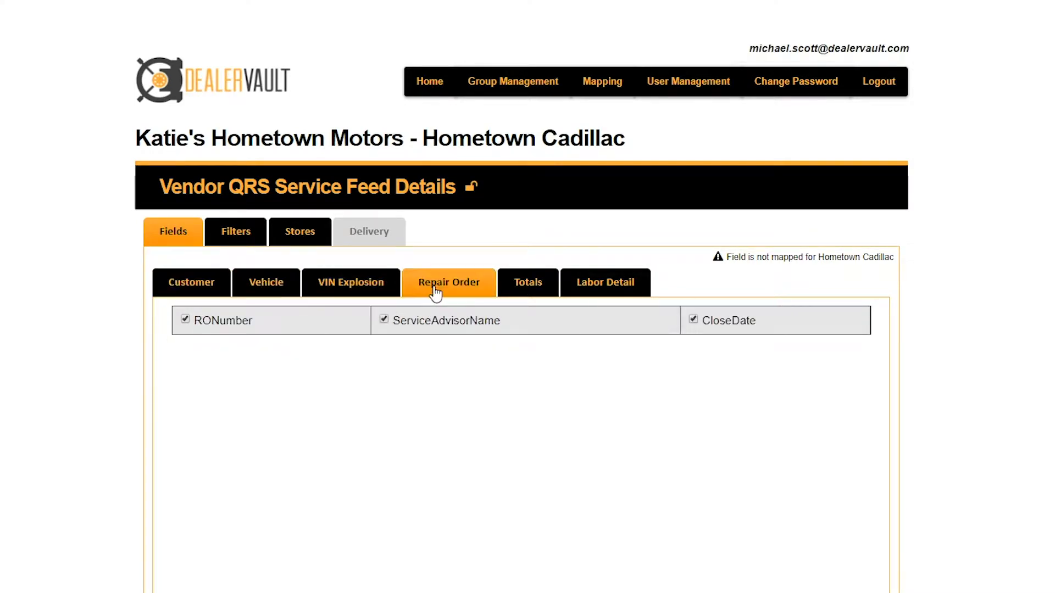
click(384, 319)
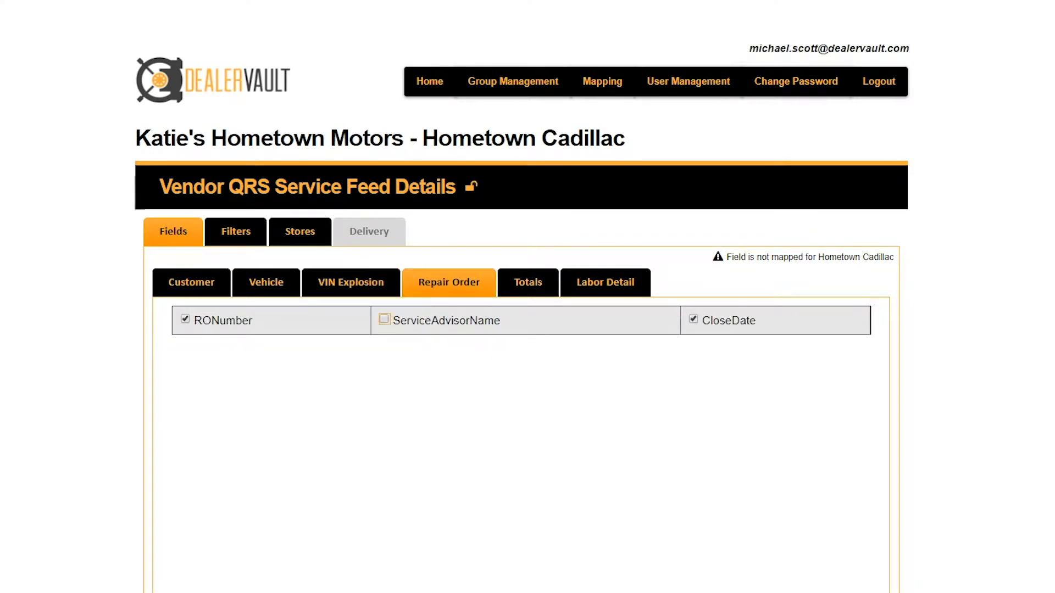
scroll(752, 363, down, 10)
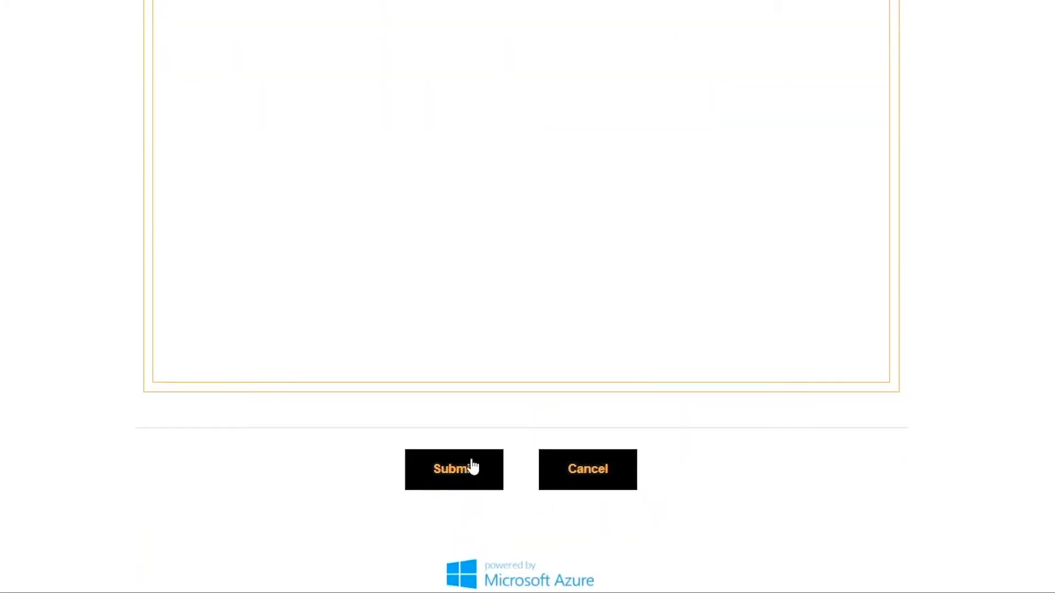
click(467, 471)
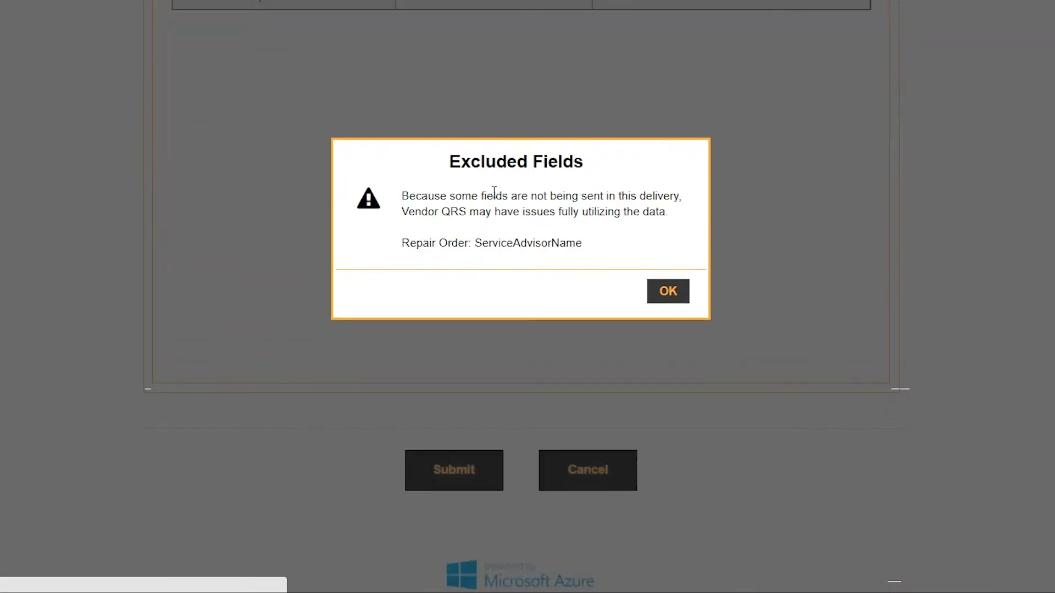
click(664, 296)
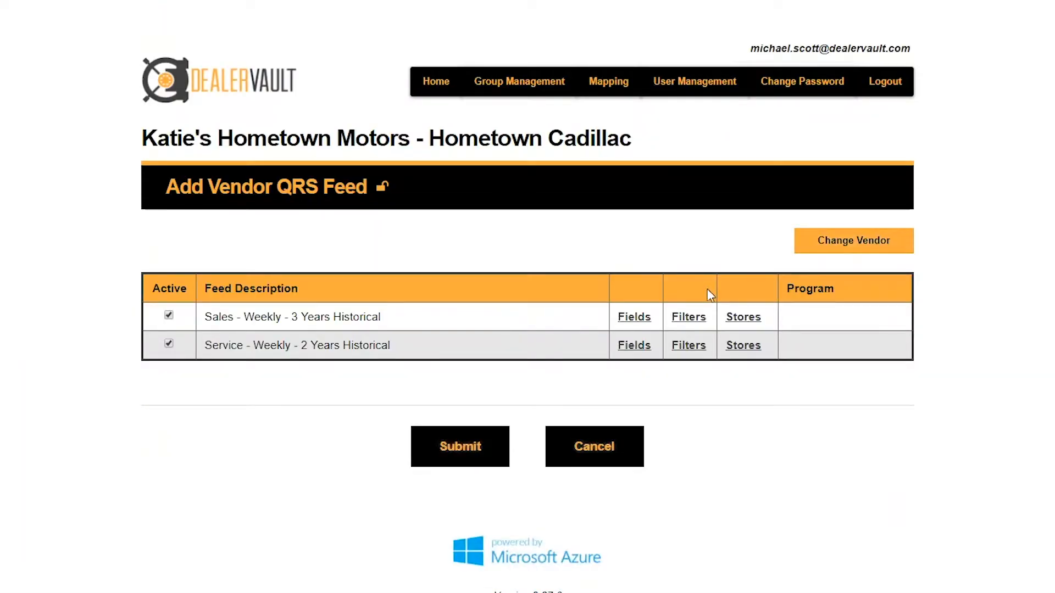
Check the Service feed's filters, then add Hometown BMW and Hometown Chevrolet to its stores and submit the feed details
click(699, 350)
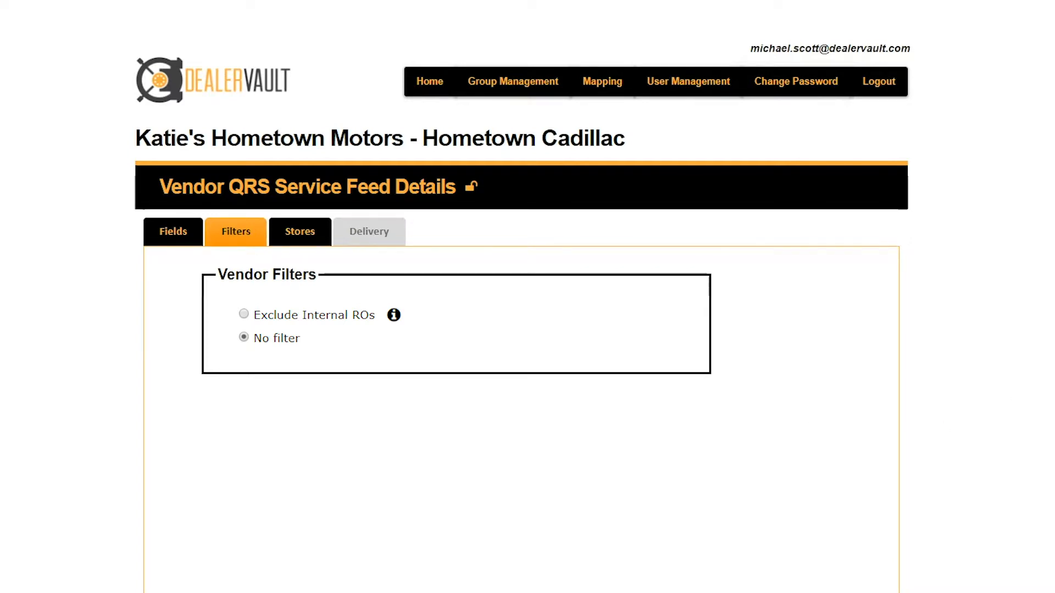
click(303, 233)
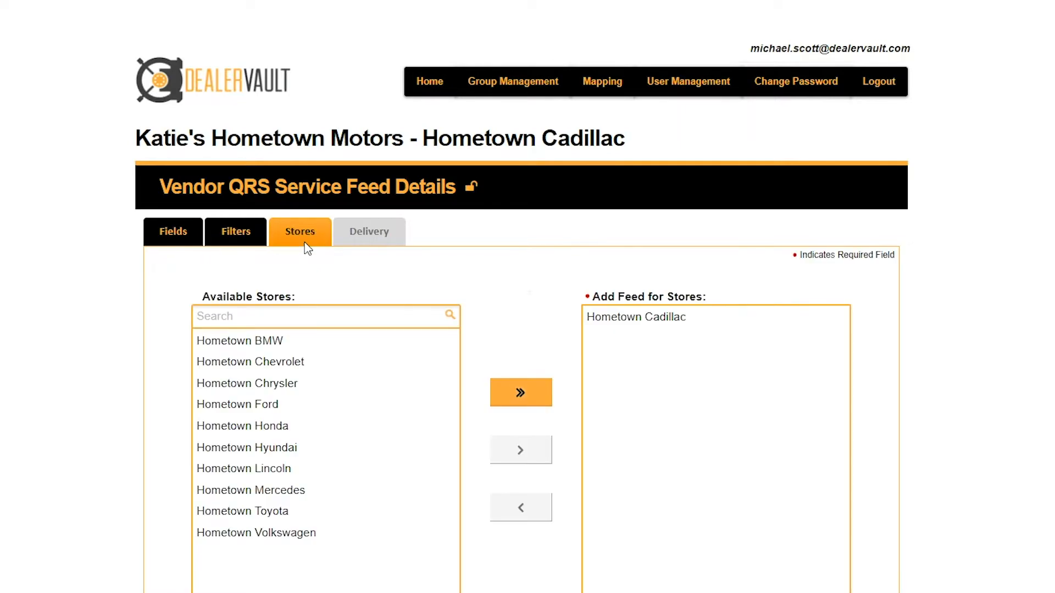
click(368, 349)
click(529, 458)
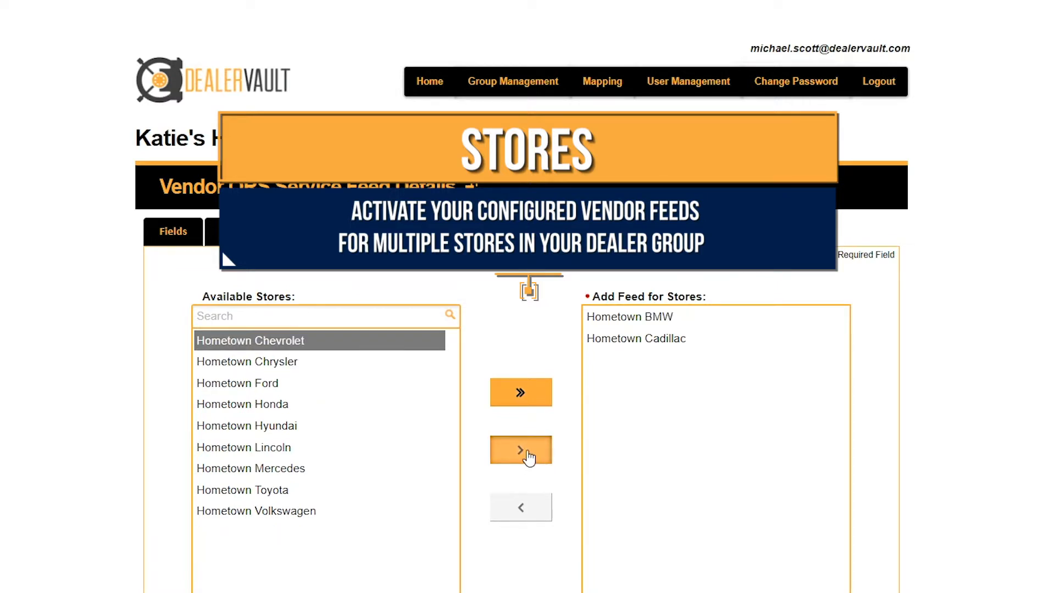
click(529, 458)
scroll(977, 451, down, 5)
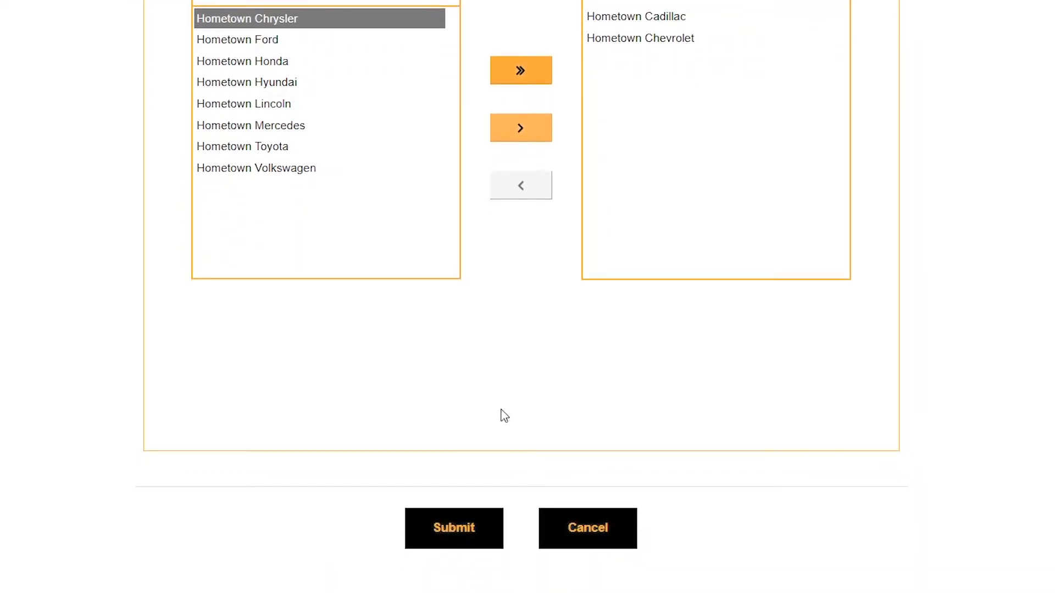
click(455, 539)
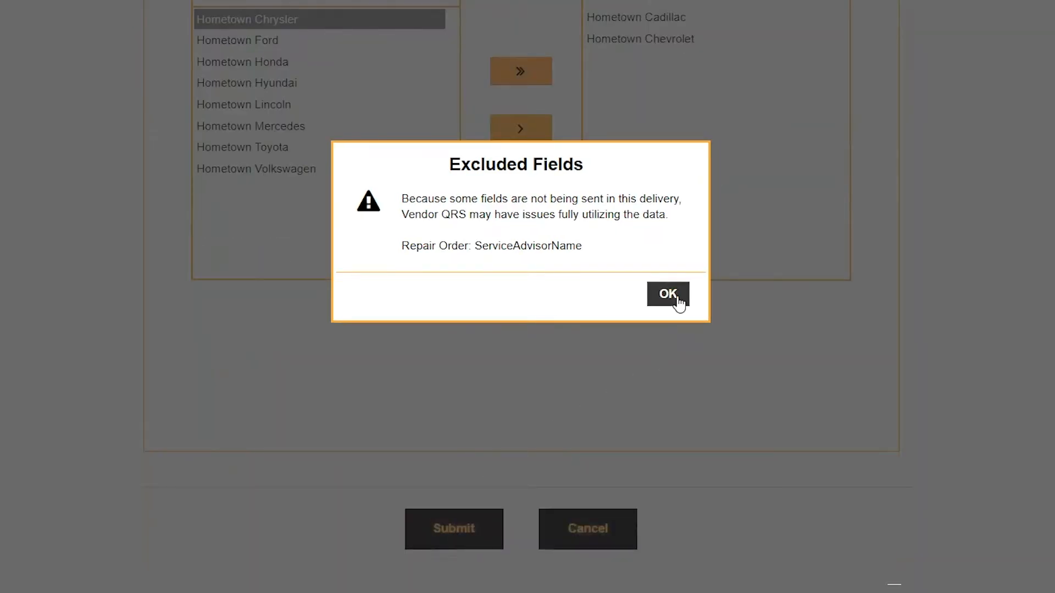
click(676, 297)
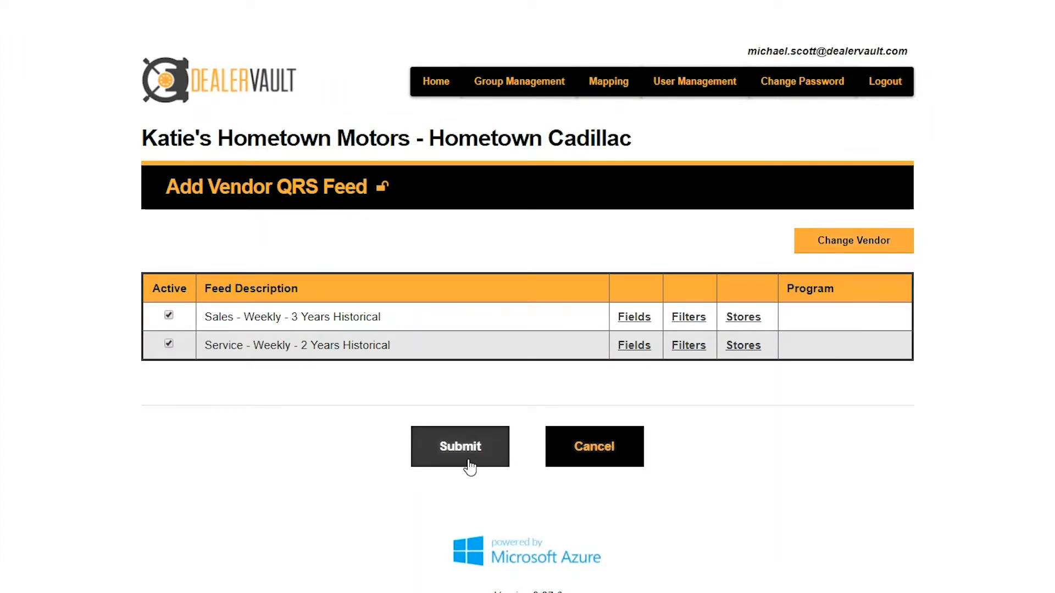
Submit the new Vendor QRS feeds and review the pending activities on the home page
click(459, 463)
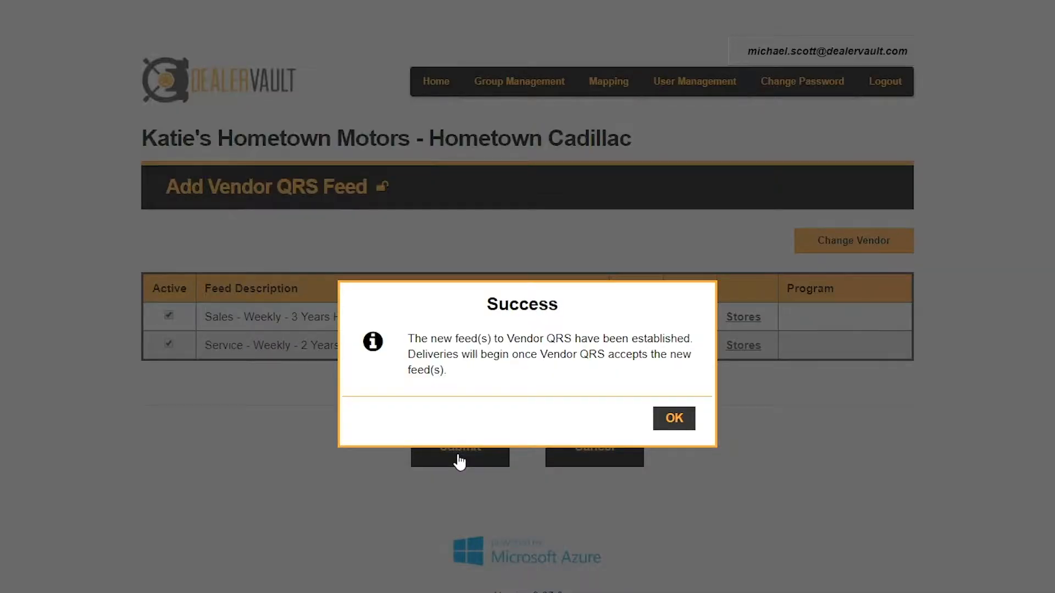
click(671, 420)
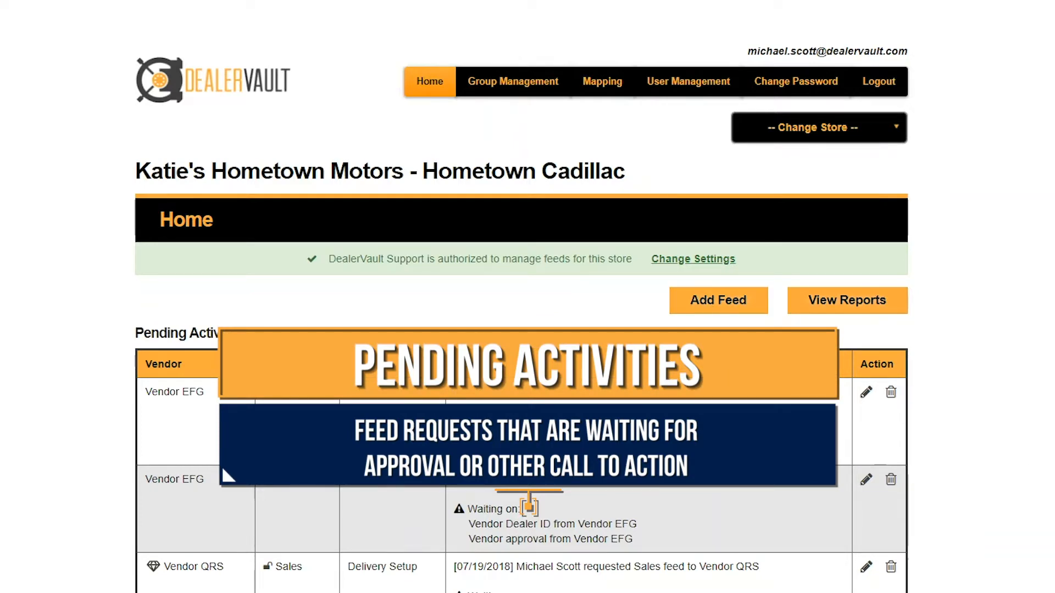
scroll(468, 341, down, 2)
scroll(522, 341, down, 1)
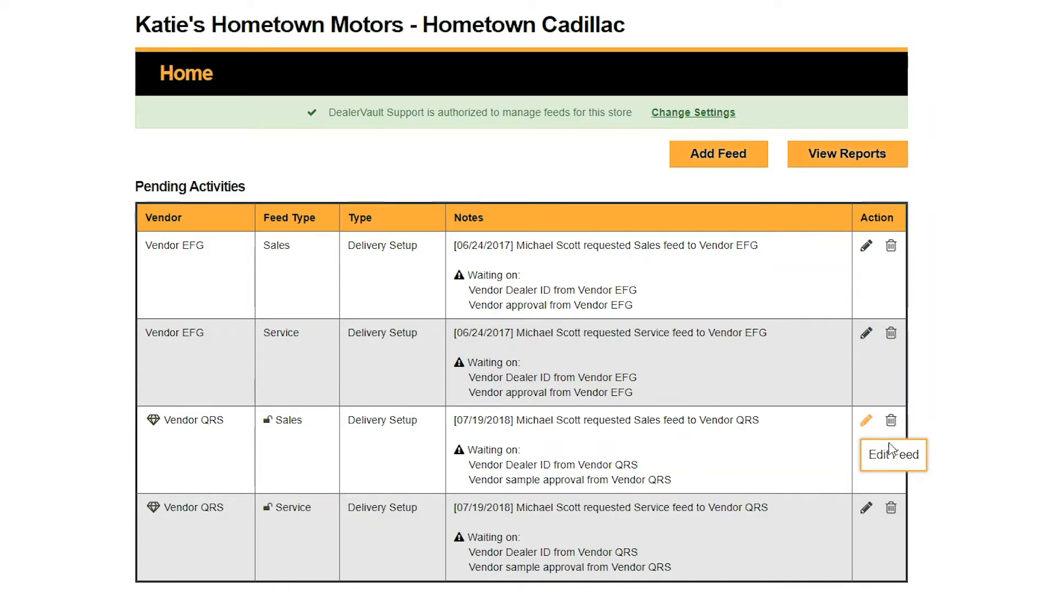
Exclude Pickup Date from the Repair Order fields of the current Vendor ABC Service feed and submit the update
scroll(521, 297, down, 5)
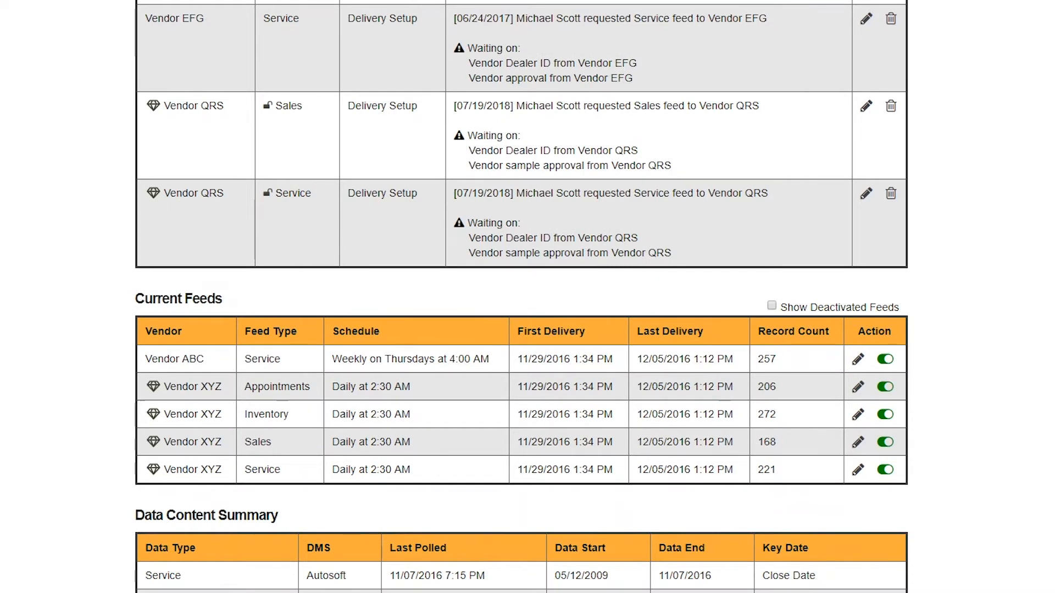
click(859, 360)
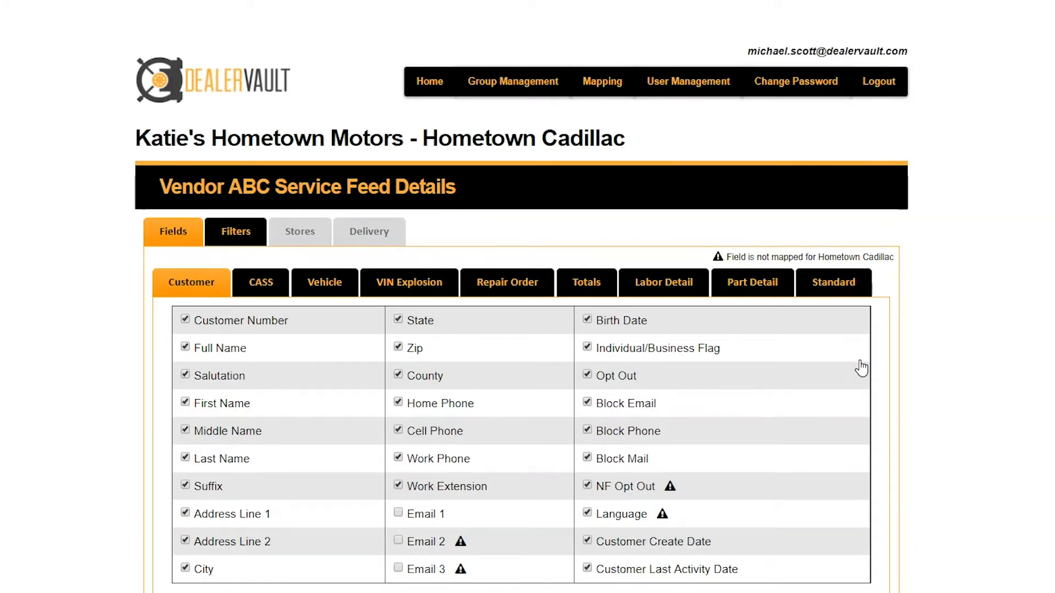
click(497, 285)
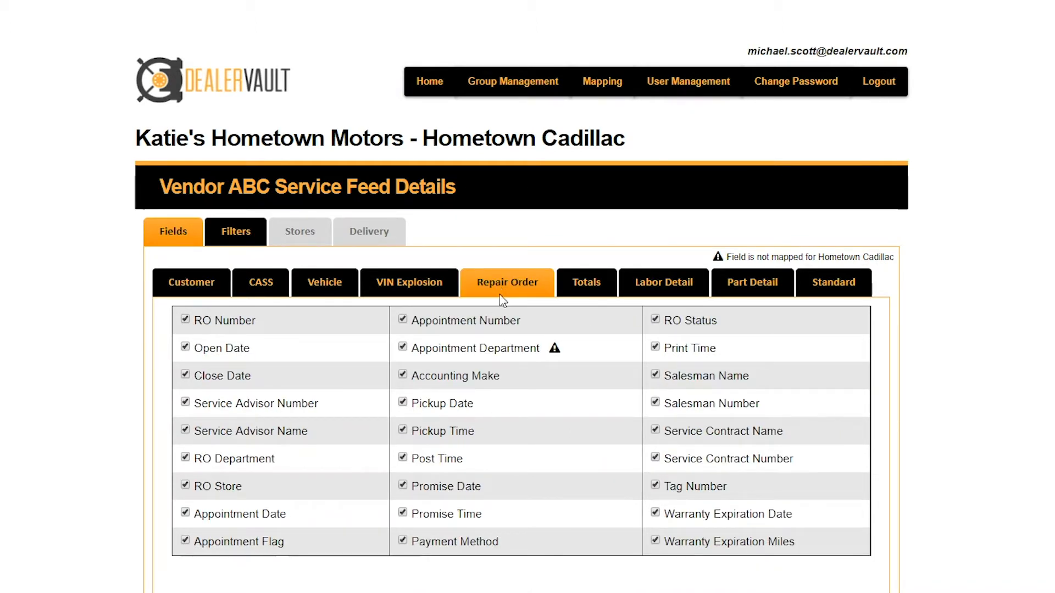
scroll(470, 388, down, 1)
click(469, 388)
scroll(470, 388, down, 5)
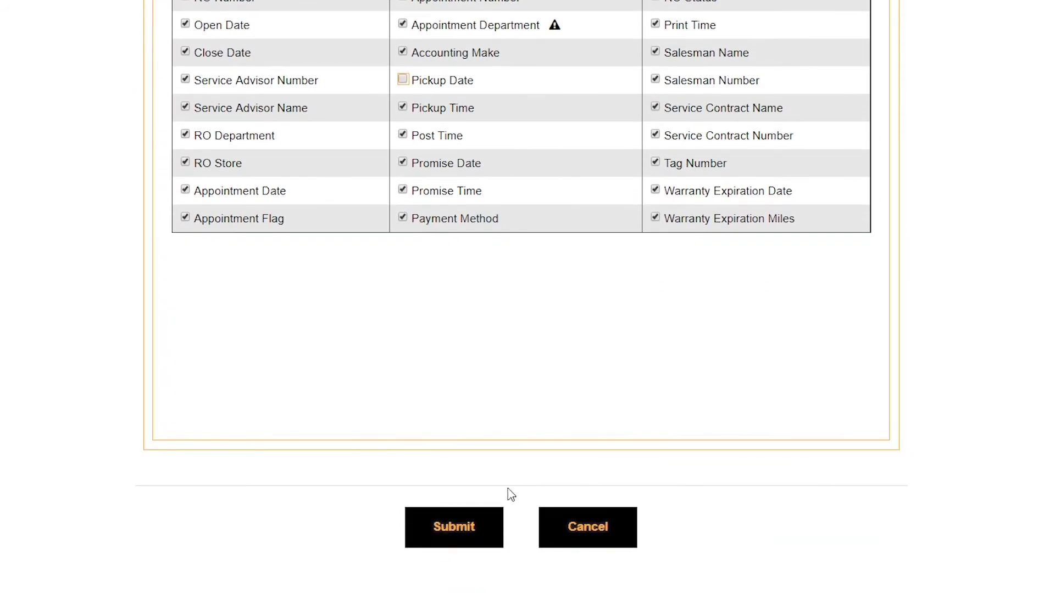
click(450, 532)
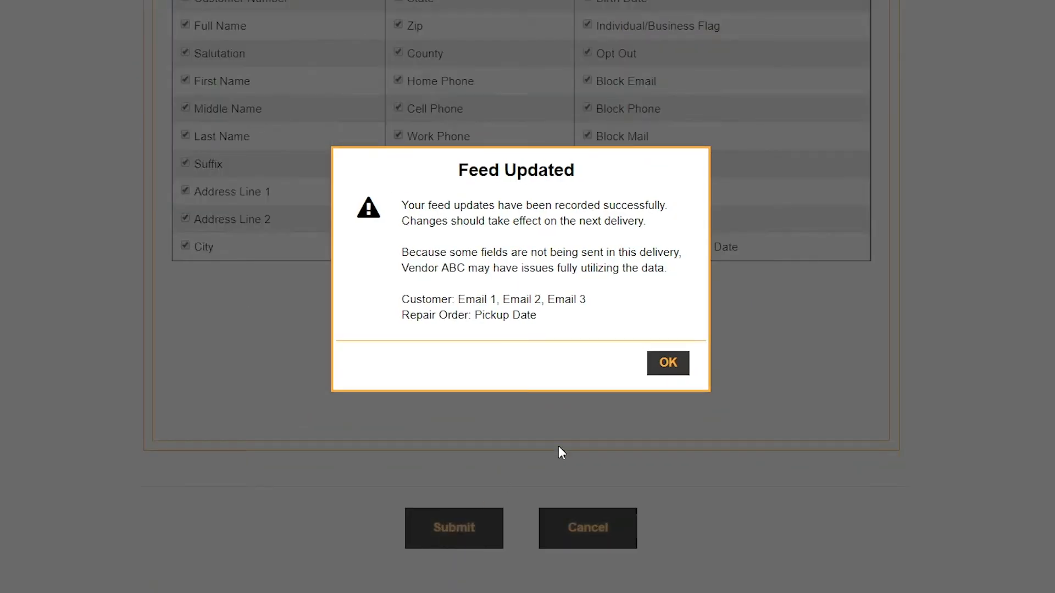
click(684, 362)
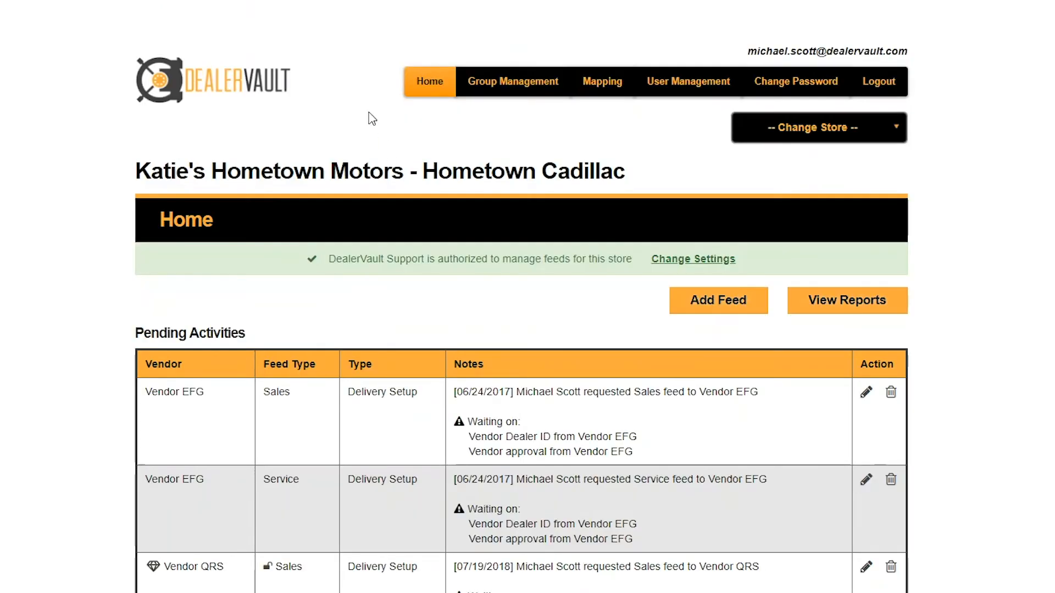